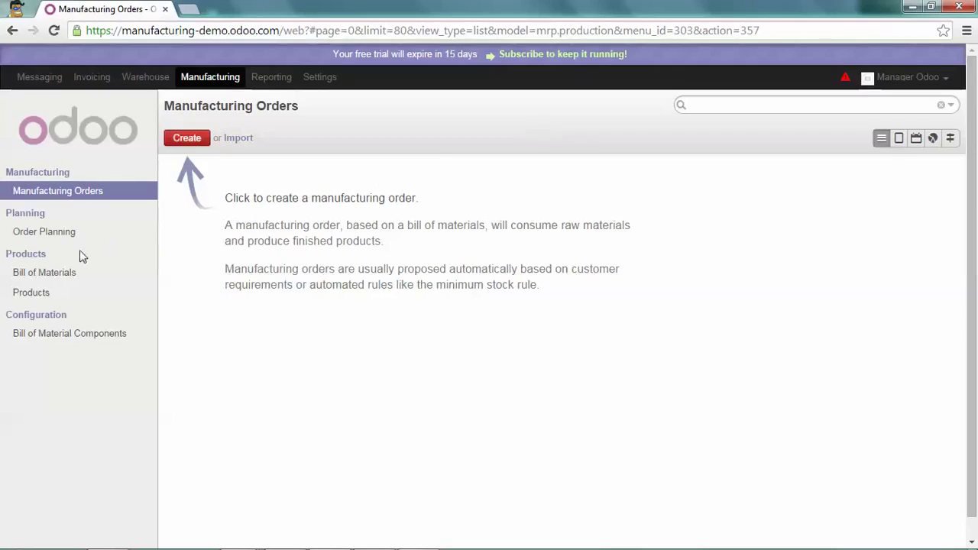
# Create a new bill of materials with Table as the finished product, quantity 1.
pyautogui.click(40, 276)
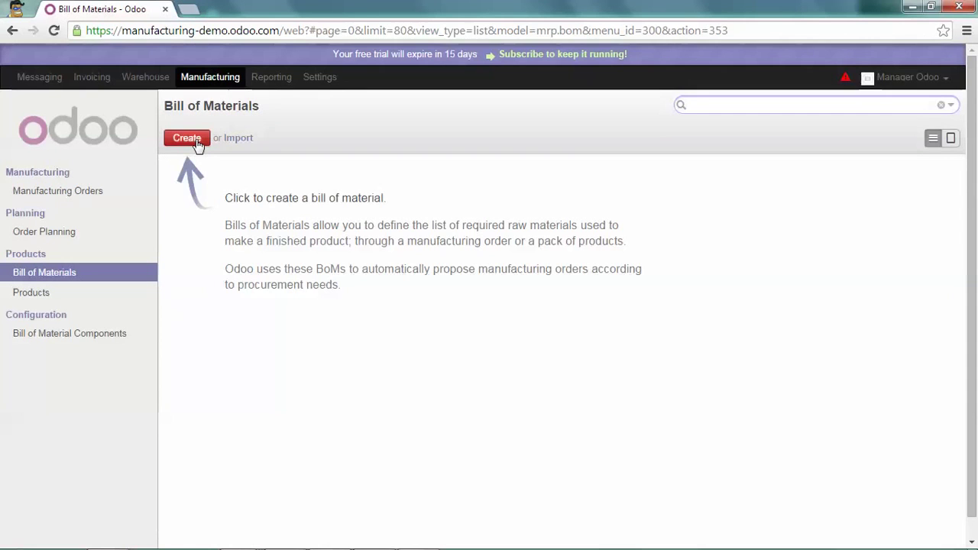
pyautogui.click(197, 145)
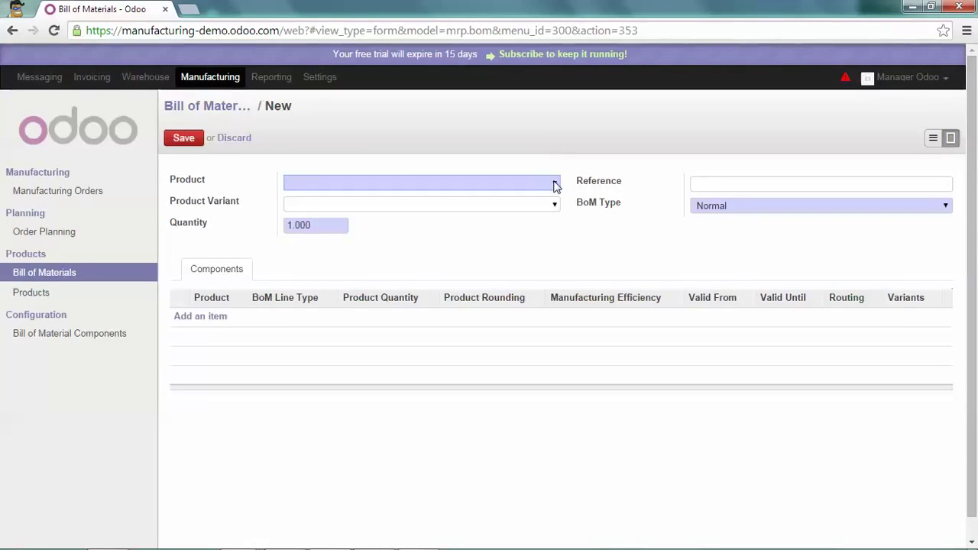
pyautogui.click(555, 184)
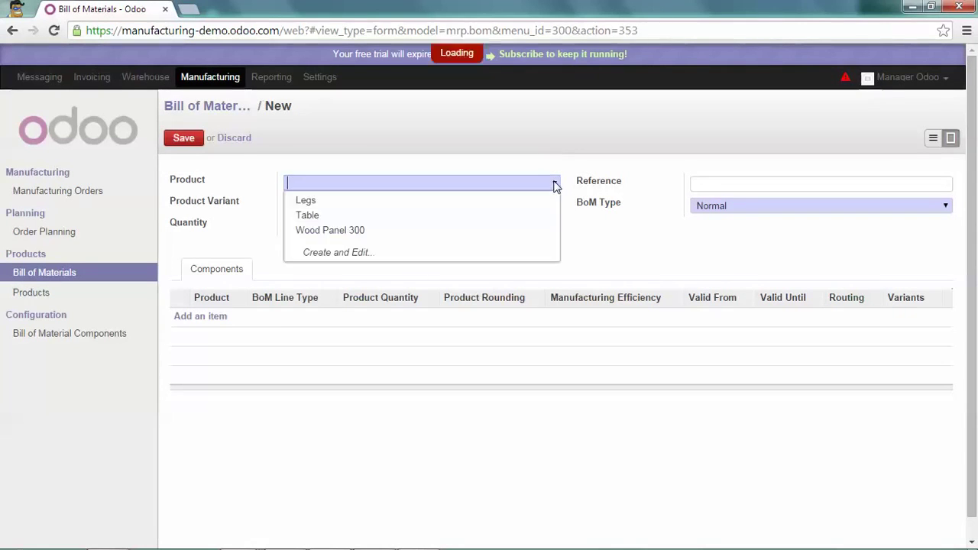
pyautogui.click(336, 215)
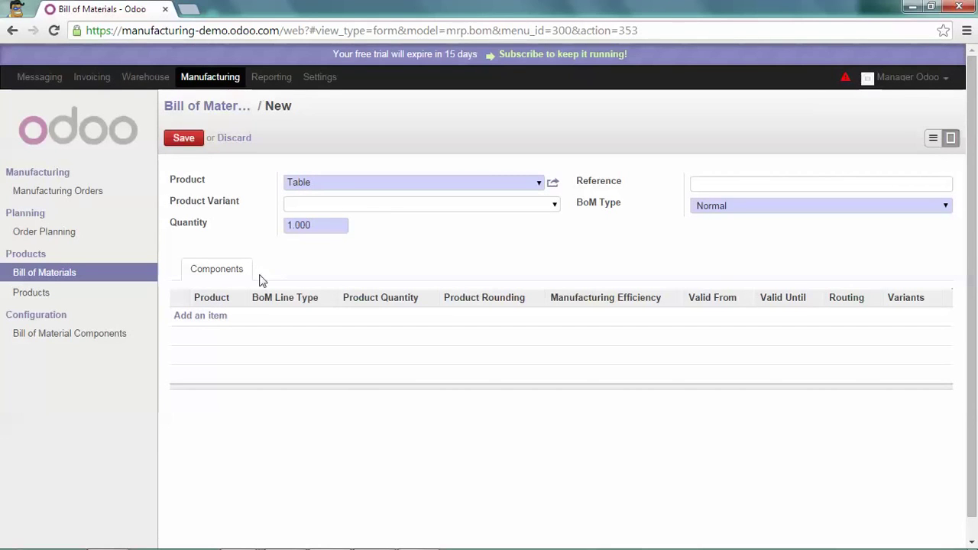
# Add Wood Panel 300 as the first component, quantity 1.
pyautogui.click(213, 317)
pyautogui.click(239, 317)
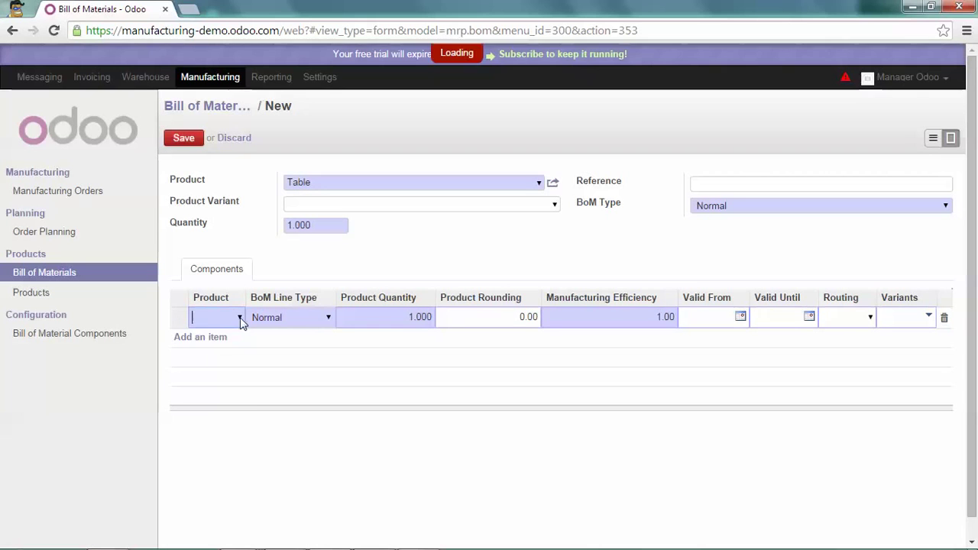
pyautogui.click(234, 382)
pyautogui.click(378, 304)
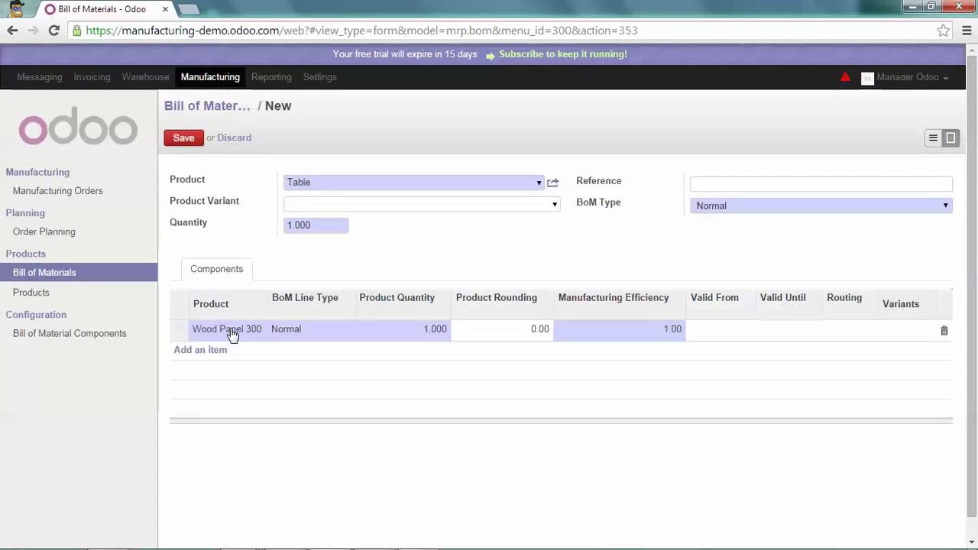
# Add Legs with quantity 4 as the second component and save the bill of materials.
pyautogui.click(218, 350)
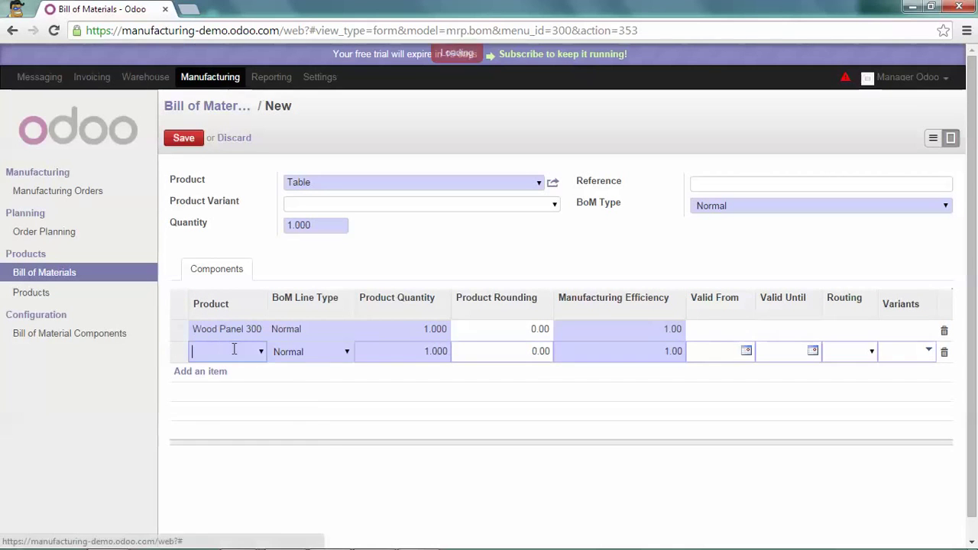
pyautogui.click(260, 352)
pyautogui.click(233, 372)
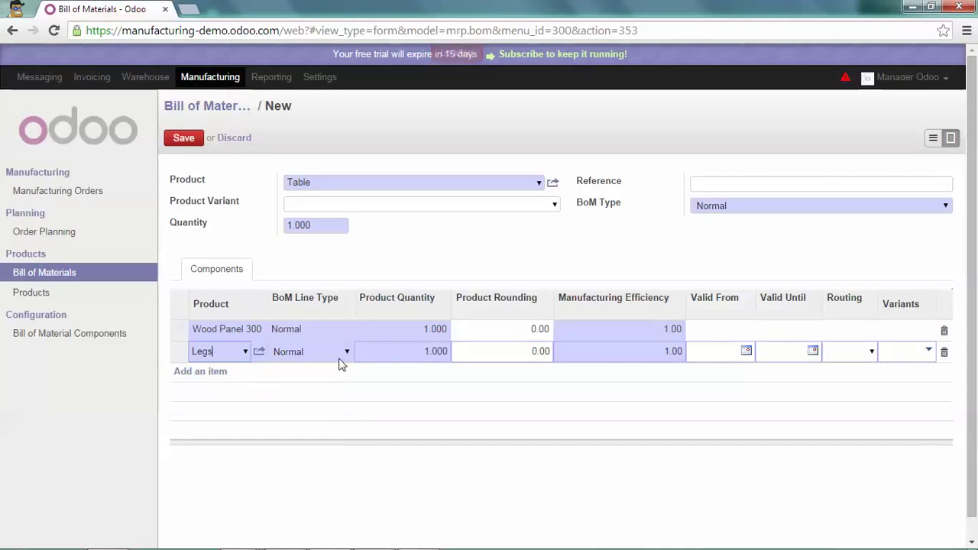
pyautogui.click(432, 351)
pyautogui.press('BackSpace')
pyautogui.press('BackSpace')
pyautogui.write('4')
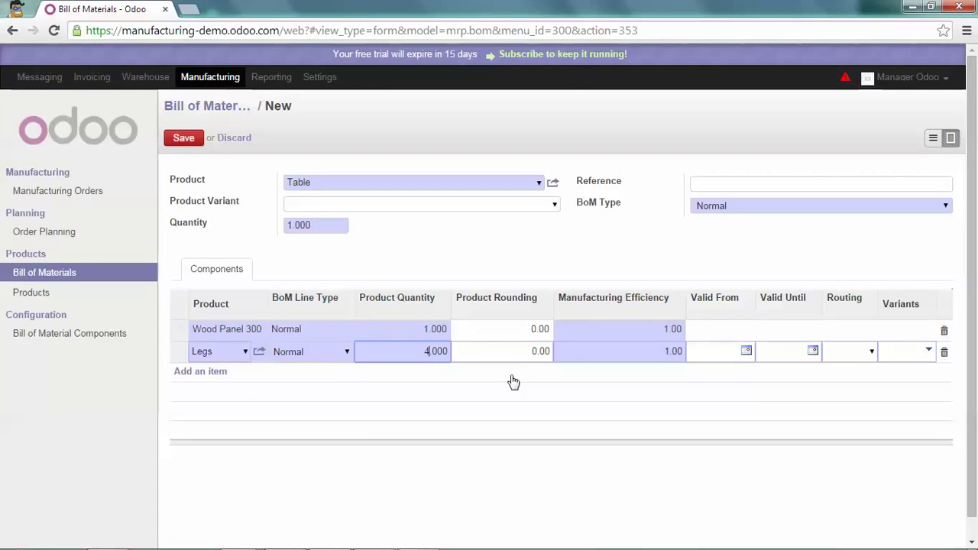
pyautogui.click(185, 138)
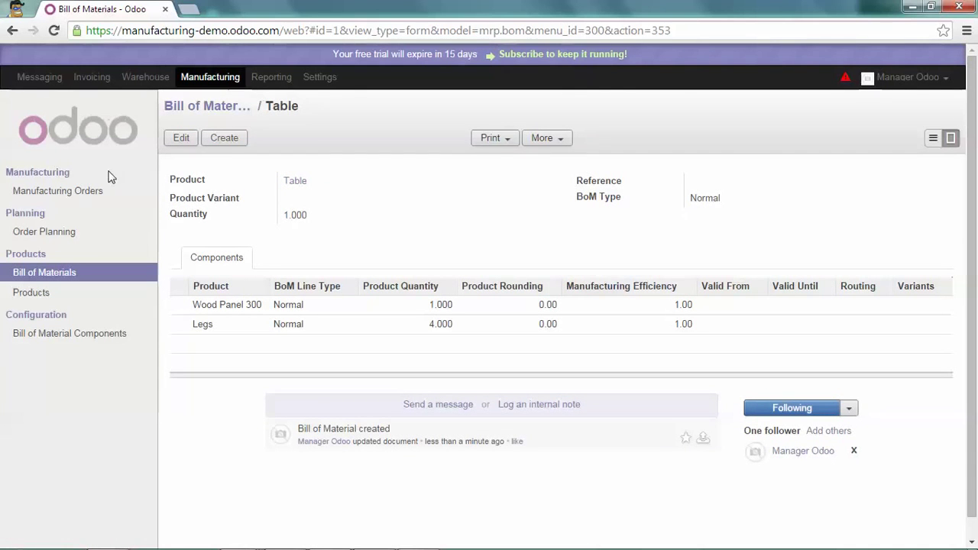
# Create and save manufacturing order MO00001 for one Table from the Table bill of materials.
pyautogui.click(61, 201)
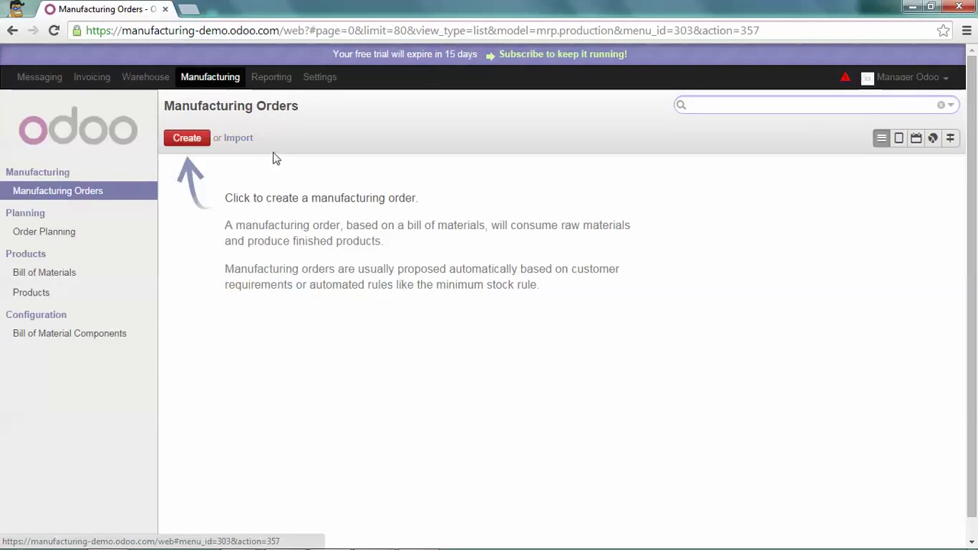
pyautogui.click(202, 139)
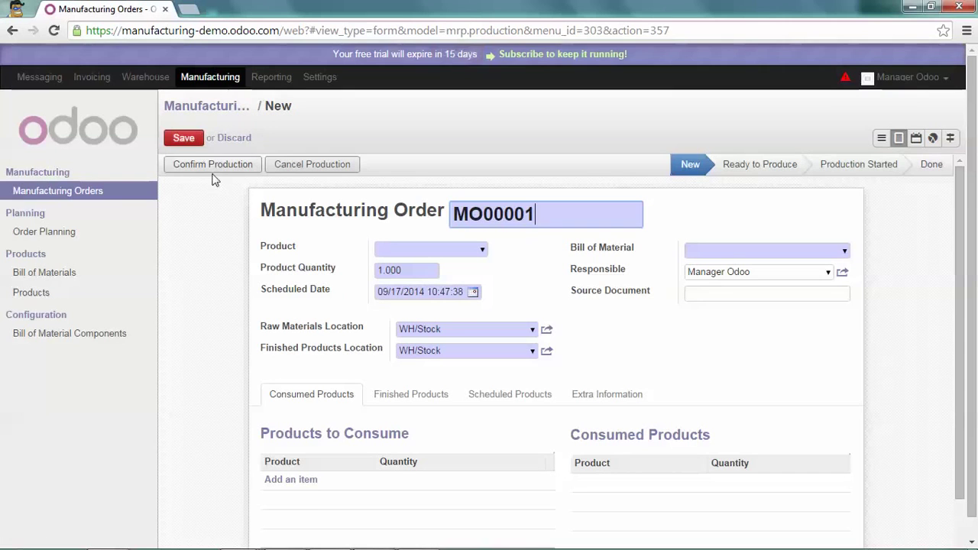
pyautogui.click(482, 249)
pyautogui.click(453, 269)
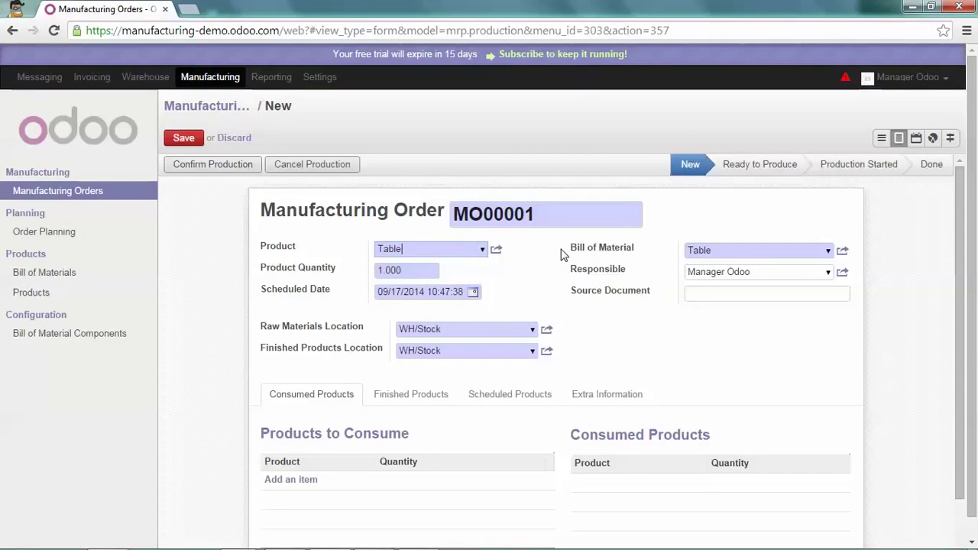
pyautogui.click(184, 139)
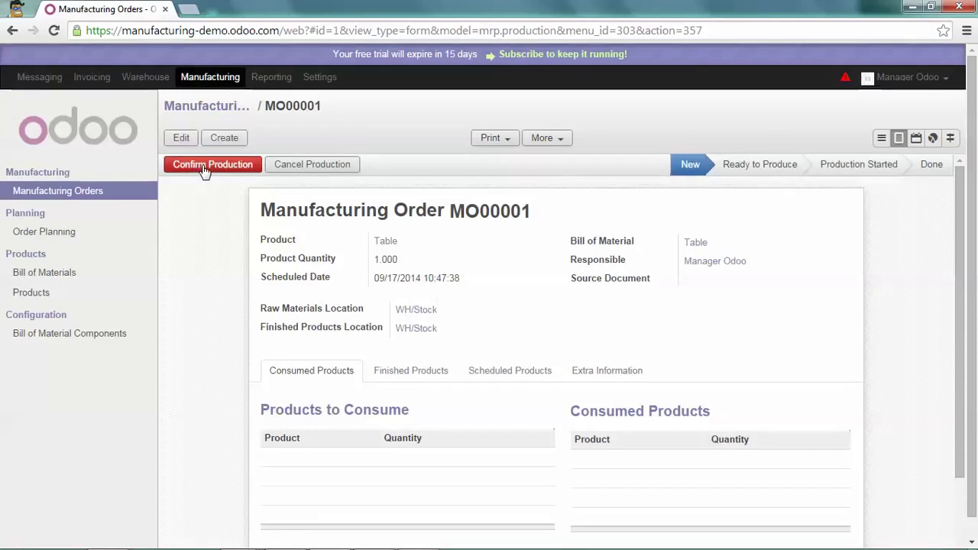
# Confirm MO00001 and reserve Wood Panel 300 and Legs via Check Availability.
pyautogui.click(204, 167)
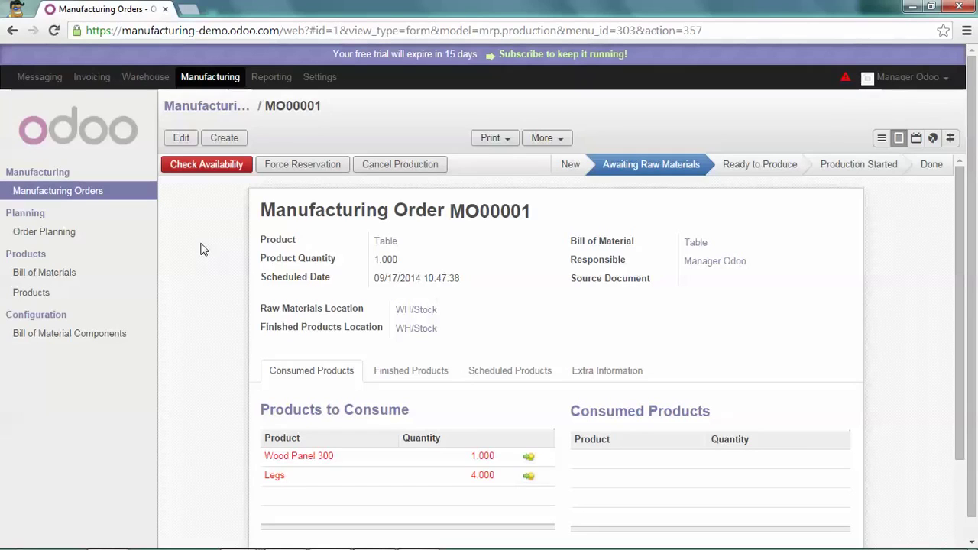
pyautogui.click(206, 164)
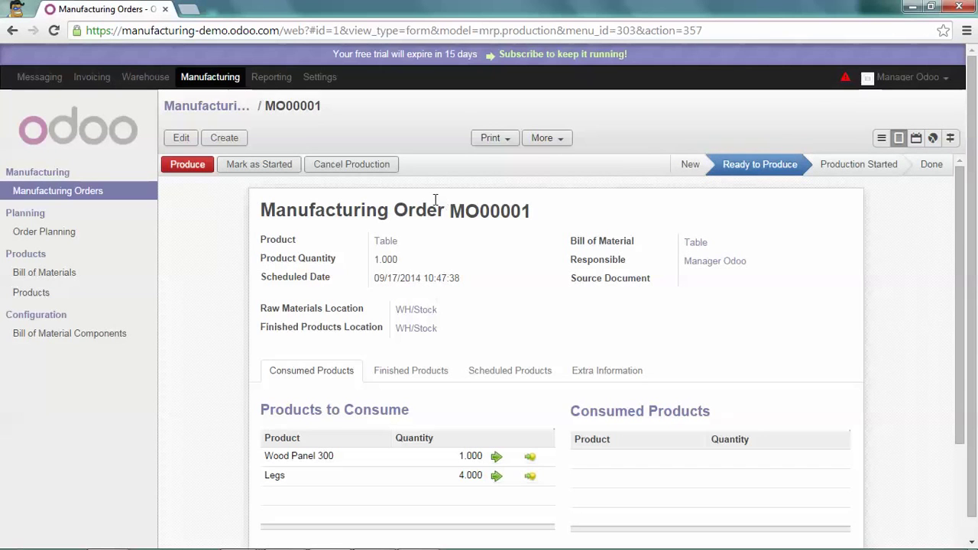
# Produce one Table in Consume & Produce mode, consuming one Wood Panel 300 and four Legs.
pyautogui.click(201, 168)
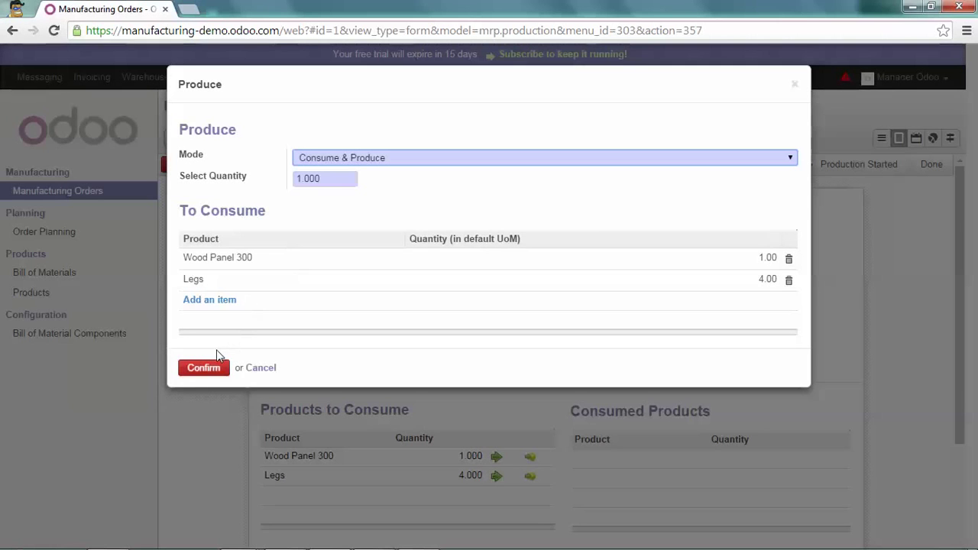
pyautogui.click(202, 368)
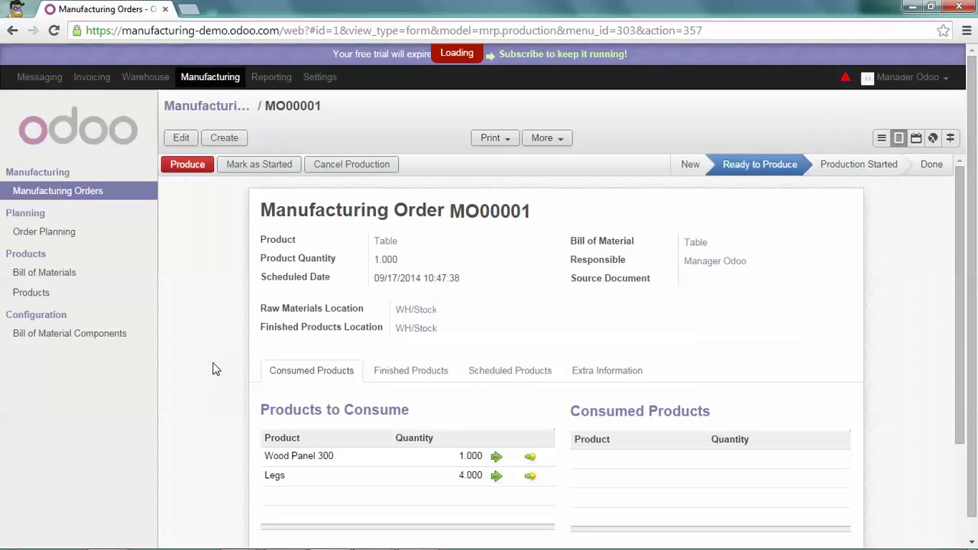